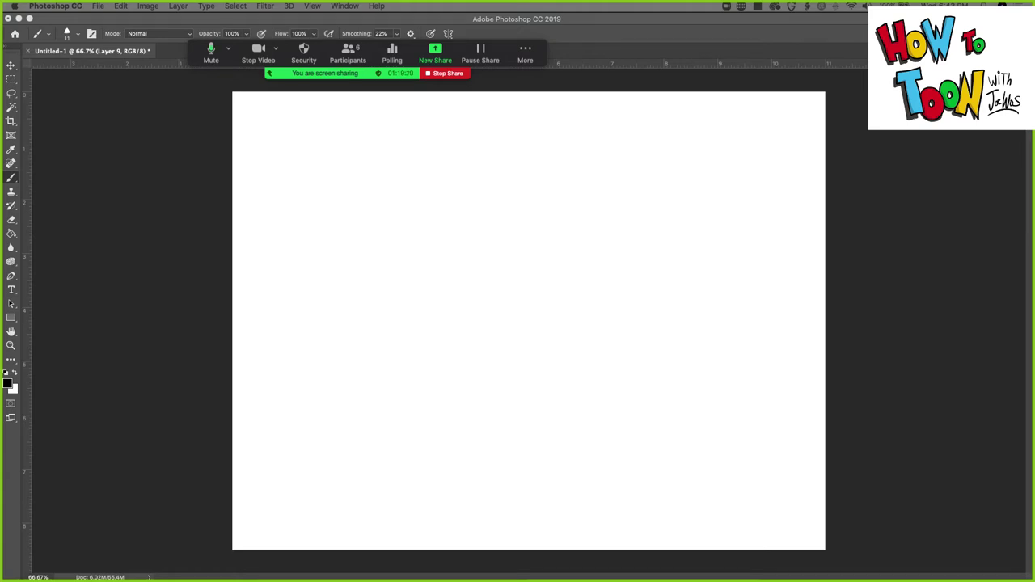
Restore the panels and ink the rhino's horn with a curl, the snout front and the jaw line in black.
key("Tab")
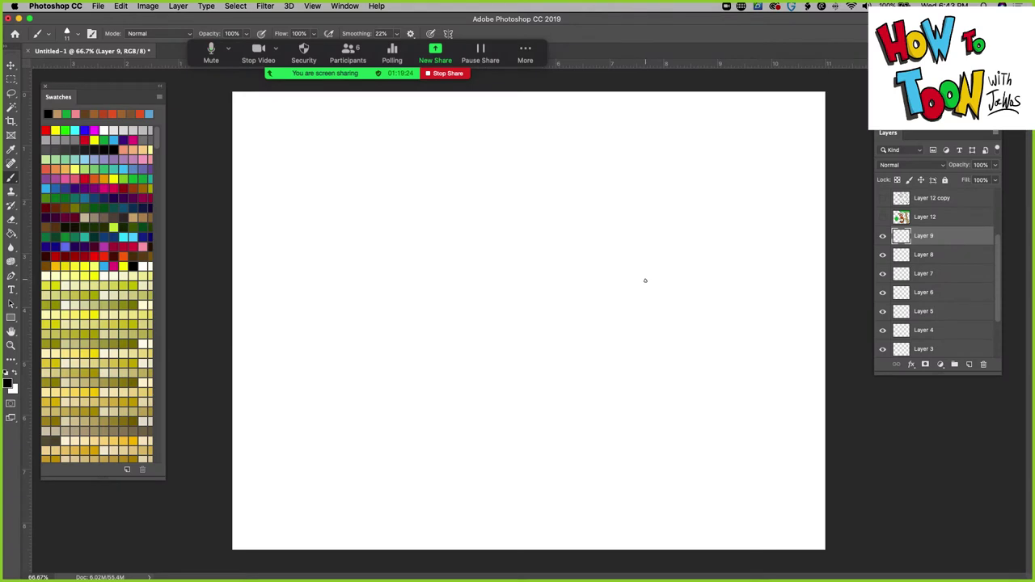
mouse_move(645, 281)
left_mouse_down()
mouse_move(666, 217)
mouse_move(682, 251)
mouse_move(673, 296)
left_mouse_up()
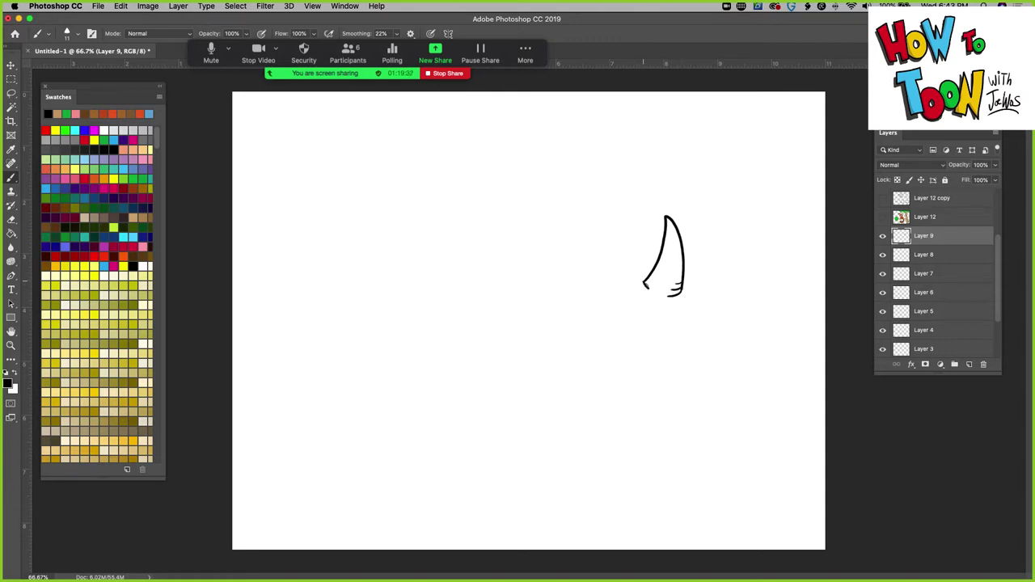
mouse_move(643, 280)
left_mouse_down()
mouse_move(638, 292)
mouse_move(685, 294)
left_mouse_up()
mouse_move(680, 289)
left_mouse_down()
mouse_move(688, 316)
mouse_move(678, 361)
mouse_move(656, 342)
mouse_move(627, 341)
left_mouse_up()
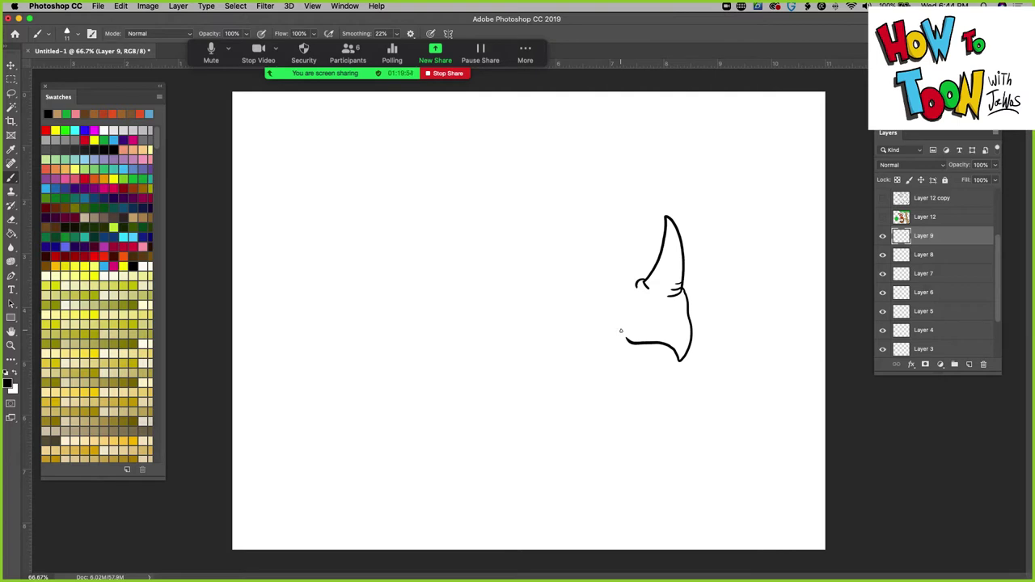
left_click_drag(625, 340, 604, 329)
With a larger brush, draw the nostril, the curve behind the horn, a lidded eye with pupil and the long lower lip.
key("bracketright")
left_click_drag(656, 317, 647, 325)
mouse_move(644, 284)
left_mouse_down()
mouse_move(620, 272)
mouse_move(615, 237)
mouse_move(576, 209)
left_mouse_up()
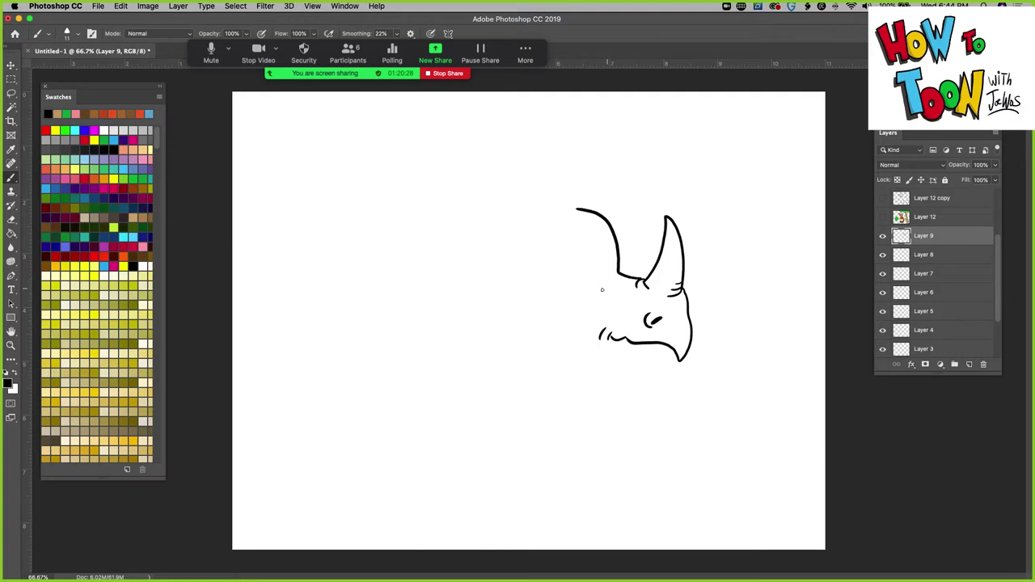
key("bracketright")
key("bracketright")
key("bracketright")
mouse_move(609, 282)
left_mouse_down()
mouse_move(619, 294)
mouse_move(604, 311)
mouse_move(588, 296)
mouse_move(595, 285)
mouse_move(613, 297)
mouse_move(589, 297)
left_mouse_up()
left_click_drag(600, 299, 612, 298)
mouse_move(679, 353)
left_mouse_down()
mouse_move(616, 358)
mouse_move(565, 388)
mouse_move(528, 376)
mouse_move(522, 353)
left_mouse_up()
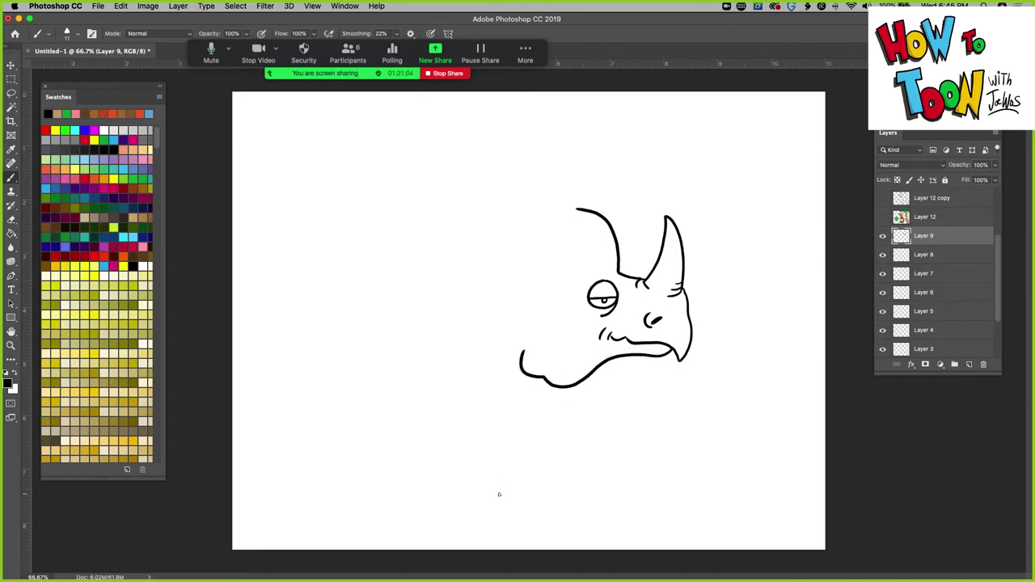
Outline the back and top of the head and draw the two upright ears.
left_click(530, 318)
left_click_drag(529, 318, 525, 259)
left_click_drag(574, 207, 561, 210)
mouse_move(544, 218)
left_mouse_down()
mouse_move(514, 167)
mouse_move(523, 148)
mouse_move(538, 150)
mouse_move(541, 210)
mouse_move(529, 159)
mouse_move(537, 195)
mouse_move(569, 211)
mouse_move(569, 170)
mouse_move(587, 151)
mouse_move(592, 162)
mouse_move(572, 209)
mouse_move(580, 170)
mouse_move(582, 209)
left_mouse_up()
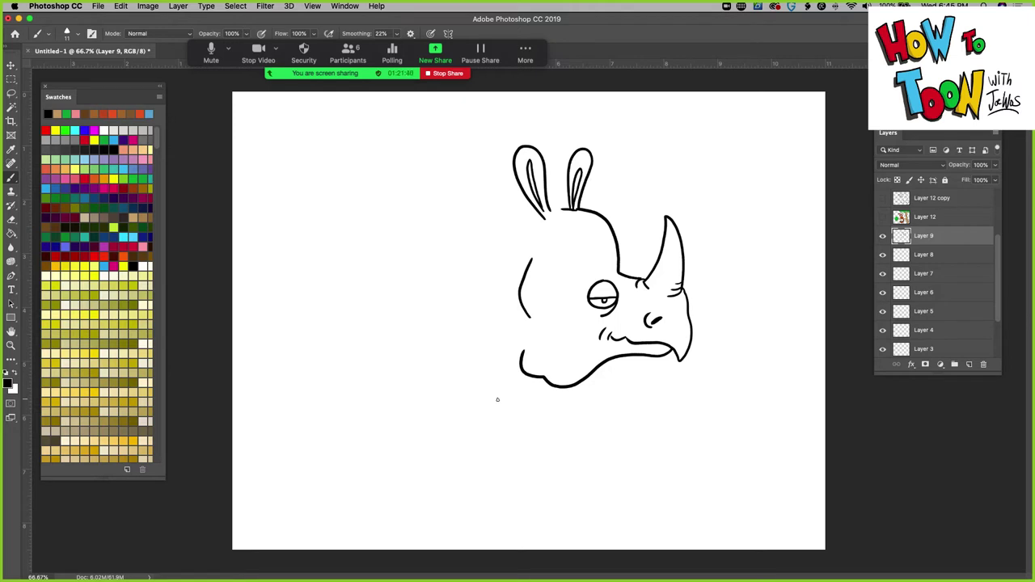
left_click_drag(557, 207, 542, 219)
Add the eyebrow arc and cheek wrinkles, redraw the back-of-head line, and draw the pointed chin.
mouse_move(617, 283)
left_mouse_down()
mouse_move(603, 274)
mouse_move(581, 297)
mouse_move(586, 330)
left_mouse_up()
mouse_move(524, 368)
left_mouse_down()
mouse_move(533, 327)
mouse_move(507, 320)
left_mouse_up()
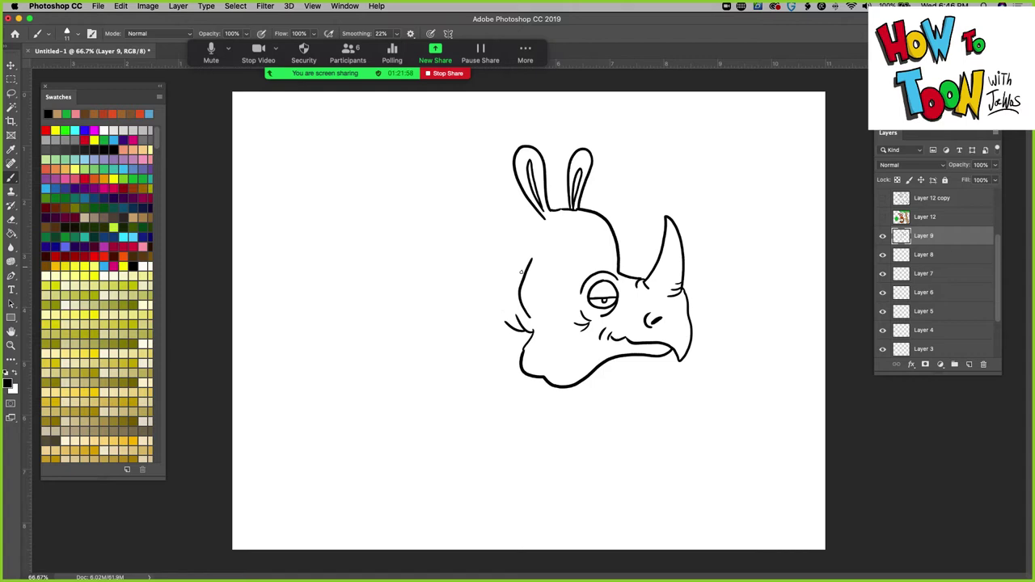
left_click_drag(522, 272, 518, 235)
mouse_move(555, 385)
left_mouse_down()
mouse_move(517, 437)
mouse_move(528, 398)
left_mouse_up()
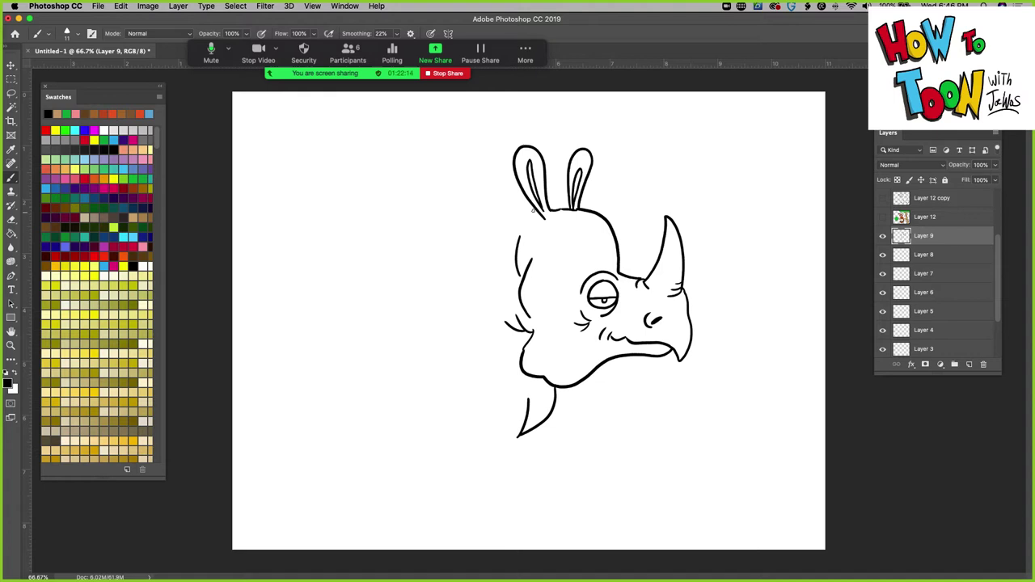
Draw the body's long back curve, chest, belly line and haunch outline behind the head.
mouse_move(533, 208)
left_mouse_down()
mouse_move(518, 218)
mouse_move(437, 178)
mouse_move(358, 166)
mouse_move(301, 201)
mouse_move(283, 229)
mouse_move(275, 312)
mouse_move(293, 409)
mouse_move(315, 452)
left_mouse_up()
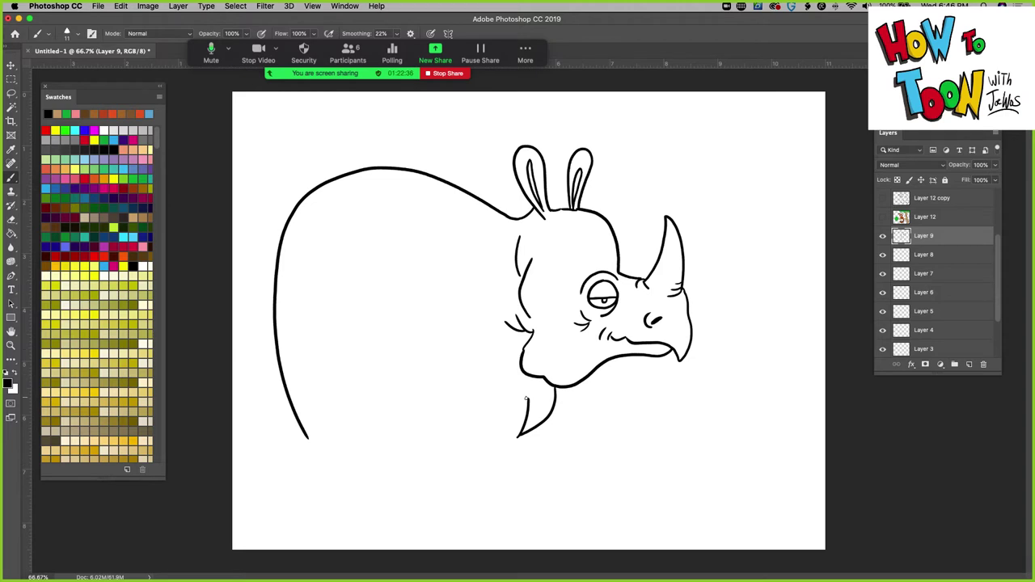
left_click_drag(529, 384, 527, 397)
mouse_move(518, 433)
left_mouse_down()
mouse_move(511, 444)
mouse_move(435, 439)
mouse_move(377, 356)
mouse_move(382, 324)
left_mouse_up()
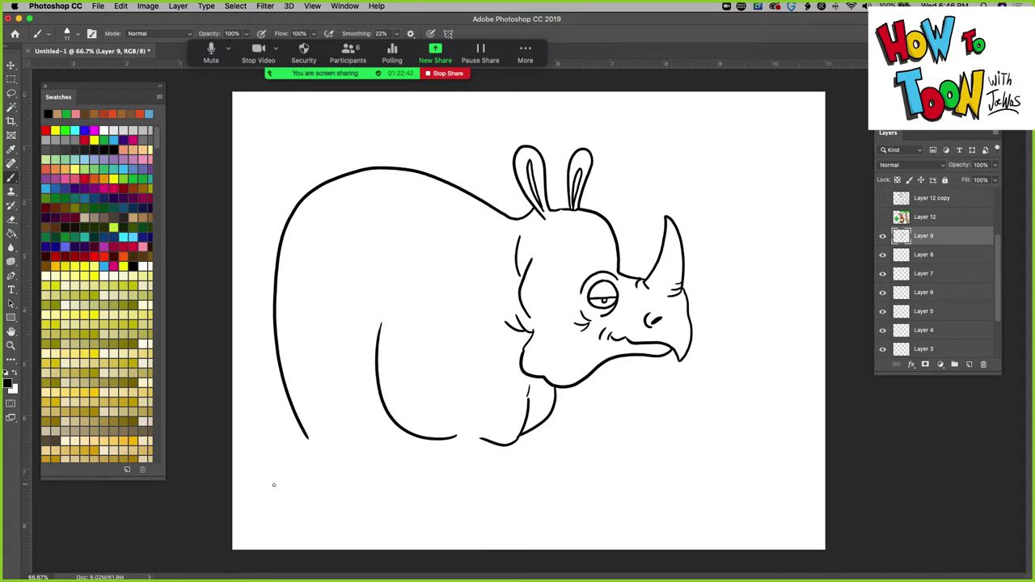
left_click_drag(308, 433, 386, 443)
left_click_drag(512, 221, 406, 284)
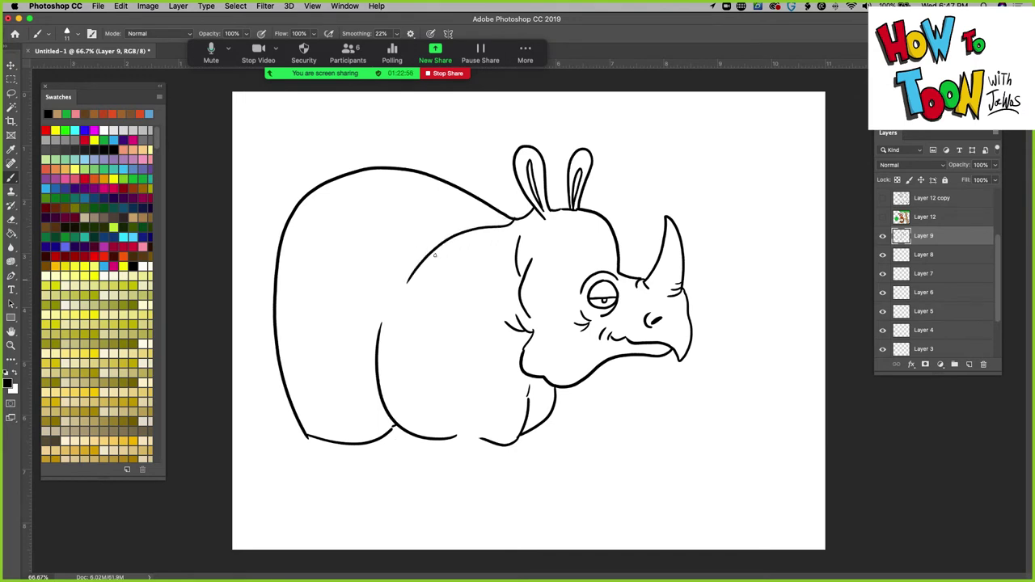
left_click_drag(513, 217, 478, 217)
mouse_move(324, 216)
left_mouse_down()
mouse_move(305, 342)
mouse_move(295, 257)
left_mouse_up()
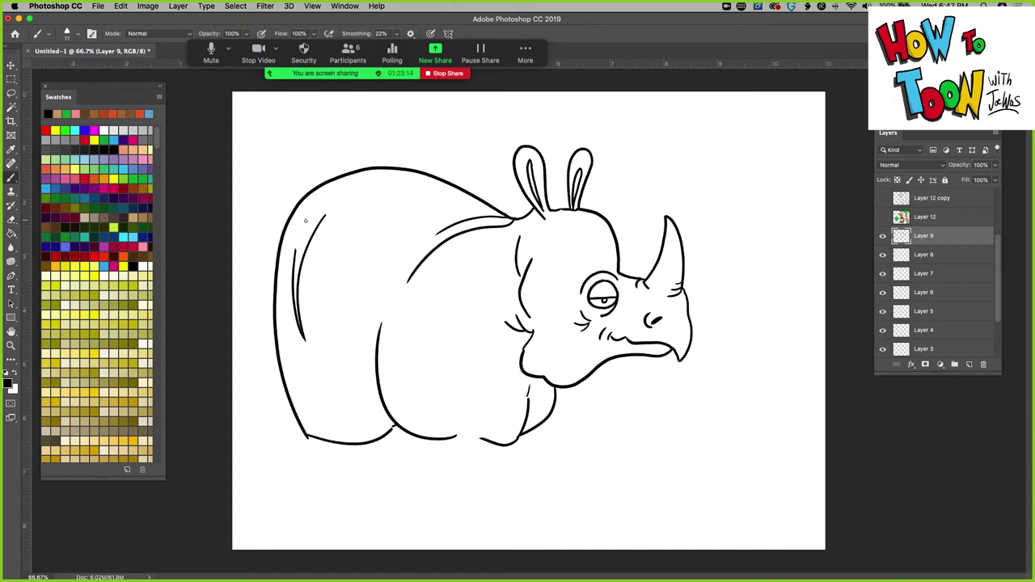
Draw the front and back legs below the belly, with one front foot raised.
mouse_move(508, 444)
left_mouse_down()
mouse_move(533, 501)
mouse_move(459, 507)
mouse_move(452, 455)
mouse_move(436, 440)
left_mouse_up()
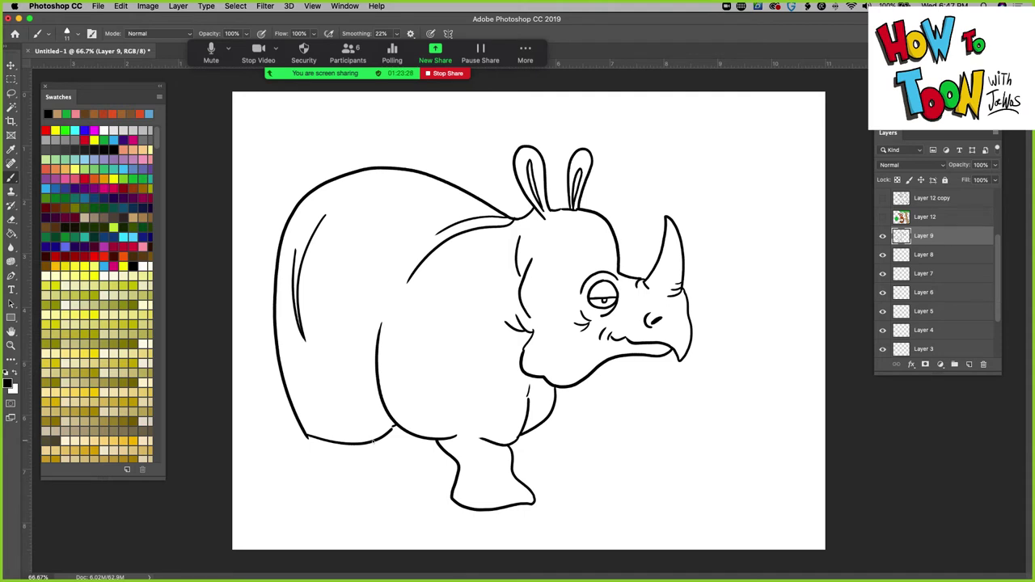
mouse_move(374, 441)
left_mouse_down()
mouse_move(392, 507)
mouse_move(320, 505)
mouse_move(308, 443)
left_mouse_up()
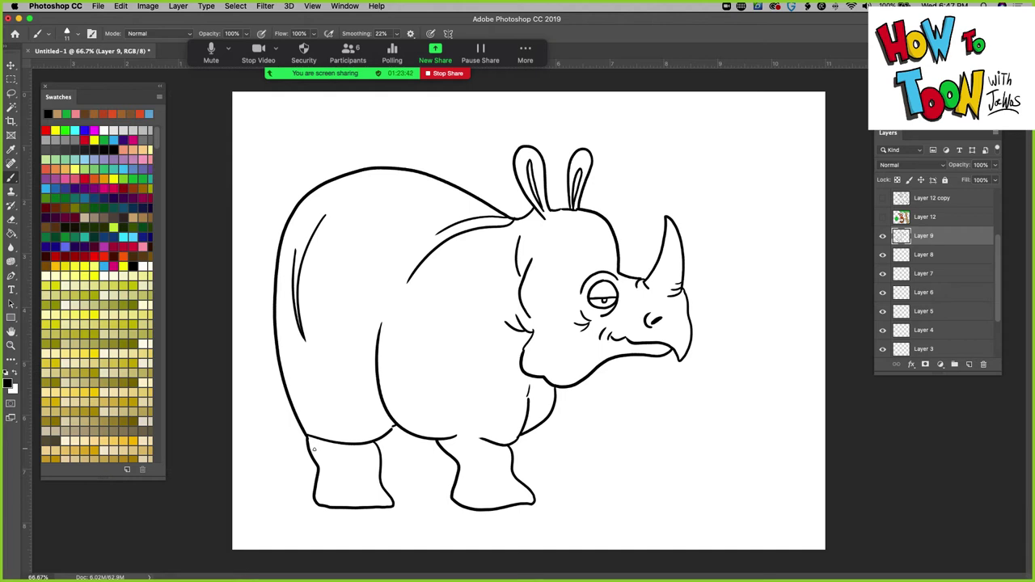
mouse_move(552, 414)
left_mouse_down()
mouse_move(592, 459)
mouse_move(554, 488)
mouse_move(543, 486)
mouse_move(535, 442)
mouse_move(512, 457)
left_mouse_up()
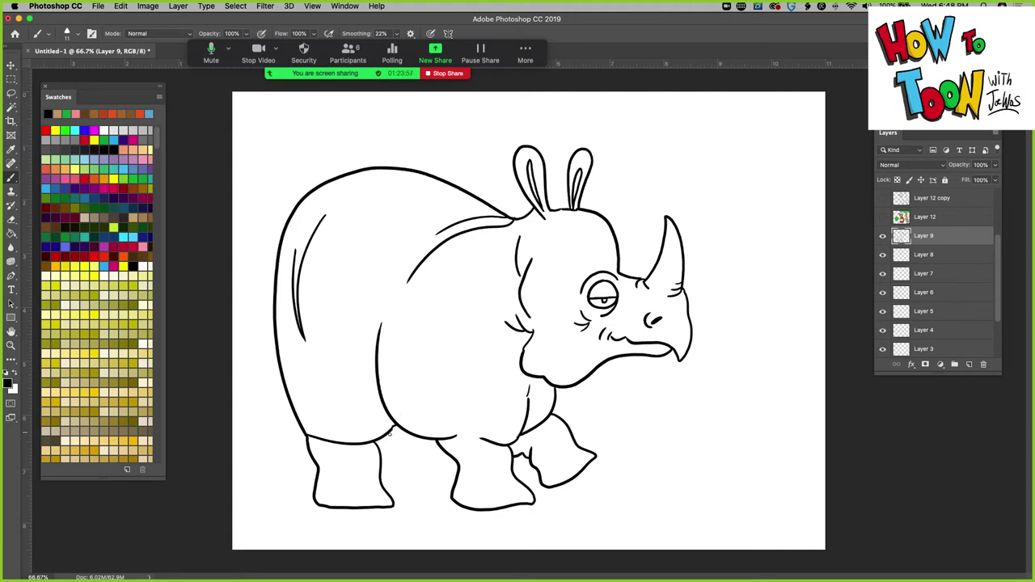
mouse_move(390, 434)
left_mouse_down()
mouse_move(415, 495)
mouse_move(393, 501)
left_mouse_up()
Add toenails to the feet and spirals on the knees of the raised and back legs.
mouse_move(519, 490)
left_mouse_down()
mouse_move(528, 487)
mouse_move(521, 503)
mouse_move(507, 503)
left_mouse_up()
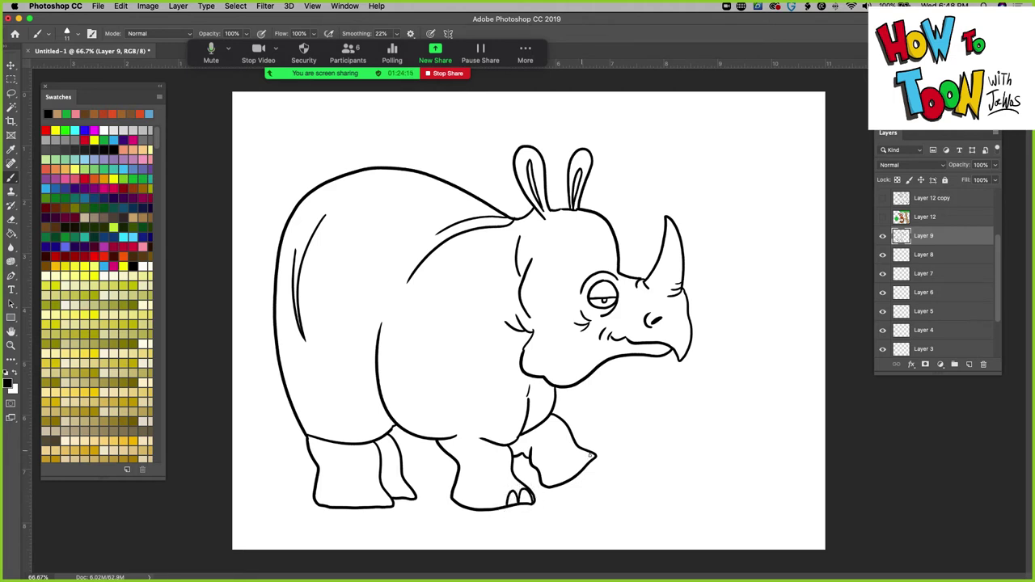
left_click_drag(591, 453, 566, 476)
mouse_move(386, 503)
left_mouse_down()
mouse_move(376, 494)
mouse_move(385, 503)
mouse_move(356, 504)
mouse_move(411, 500)
mouse_move(399, 500)
left_mouse_up()
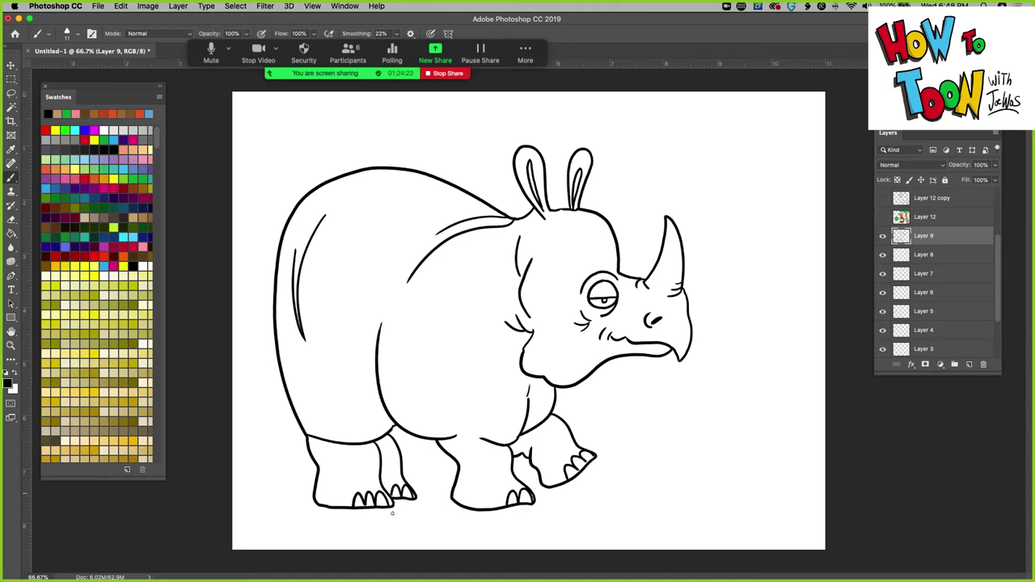
left_click_drag(505, 488, 495, 502)
left_click_drag(488, 470, 505, 466)
mouse_move(553, 438)
left_mouse_down()
mouse_move(562, 435)
mouse_move(553, 447)
left_mouse_up()
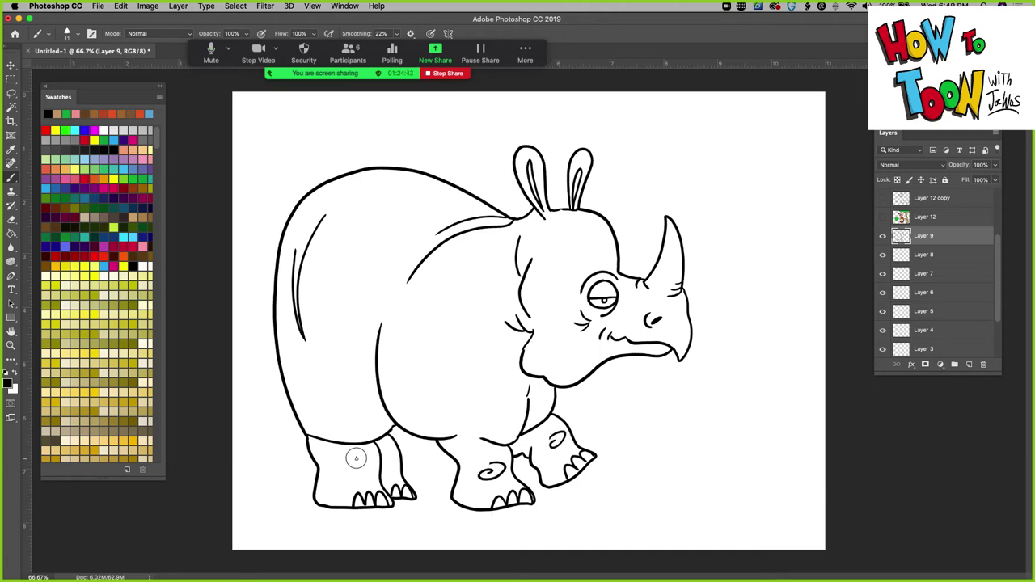
mouse_move(356, 458)
left_mouse_down()
mouse_move(342, 474)
mouse_move(352, 468)
left_mouse_up()
Add skin texture dots and curved wrinkles across the belly, haunch and back.
mouse_move(435, 411)
left_mouse_down()
mouse_move(450, 380)
mouse_move(465, 406)
left_mouse_up()
left_click(448, 380)
left_click_drag(479, 359, 458, 355)
left_click_drag(494, 402, 495, 407)
left_click(420, 326)
left_click(336, 408)
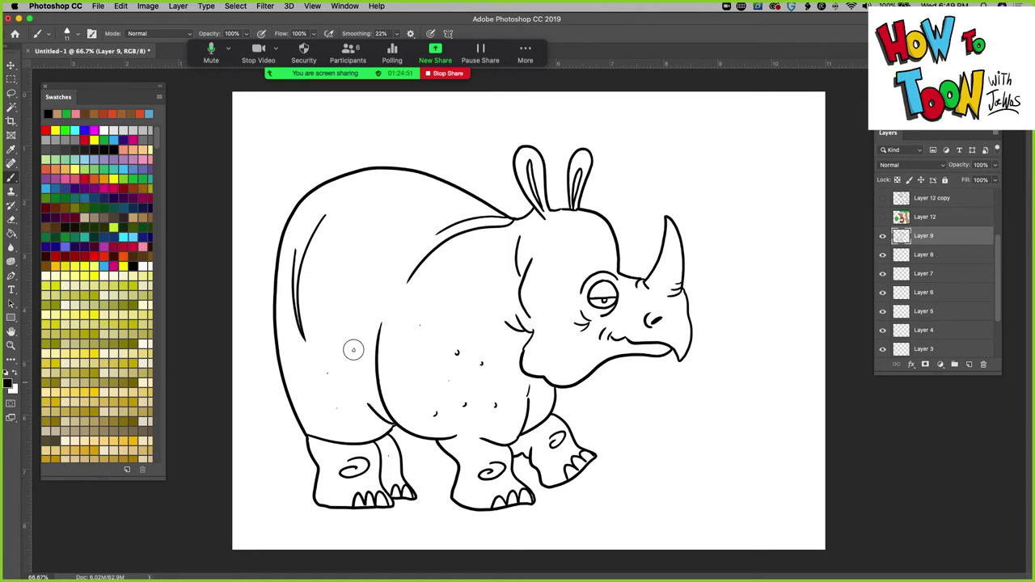
left_click_drag(353, 347, 367, 385)
left_click_drag(381, 237, 382, 242)
left_click_drag(351, 283, 350, 288)
mouse_move(424, 213)
left_mouse_down()
mouse_move(389, 243)
mouse_move(380, 270)
left_mouse_up()
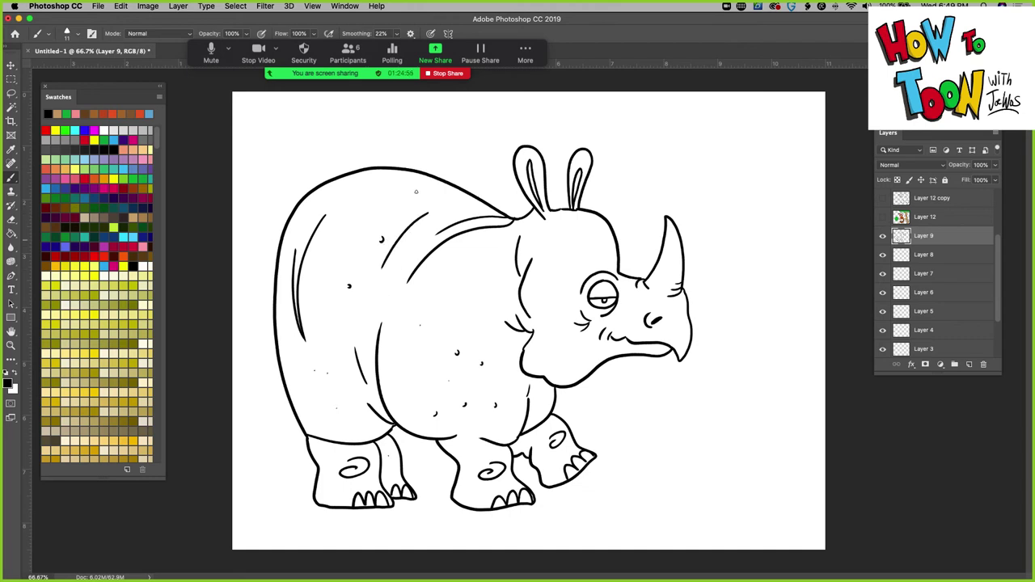
left_click(338, 233)
left_click(326, 302)
Draw a tufted tail on the rump and a ground line spanning the canvas under the feet.
mouse_move(273, 309)
left_mouse_down()
mouse_move(254, 369)
mouse_move(256, 409)
mouse_move(261, 348)
mouse_move(273, 334)
left_mouse_up()
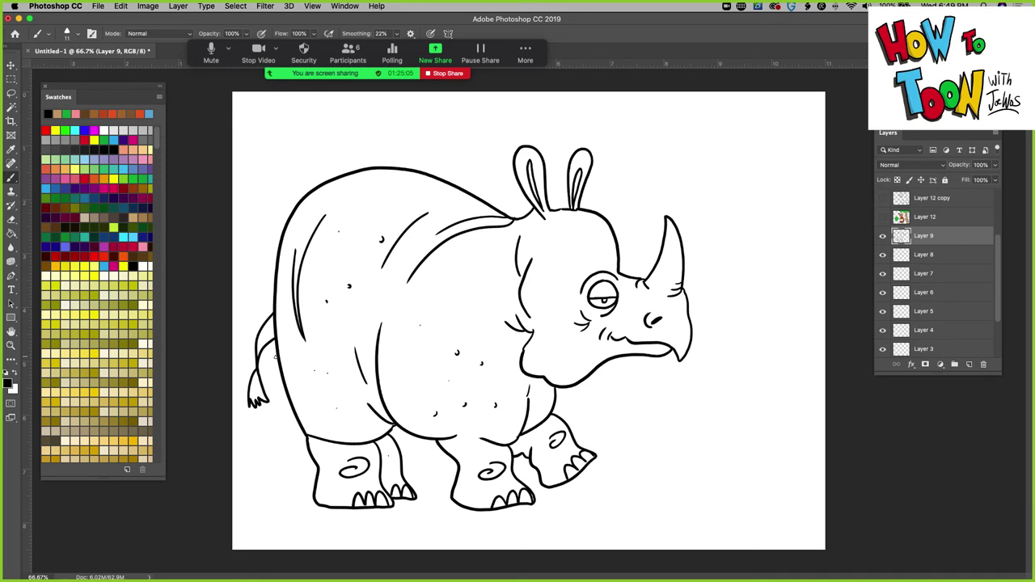
left_click_drag(458, 497, 409, 496)
left_click_drag(314, 499, 220, 502)
mouse_move(534, 497)
left_mouse_down()
mouse_move(762, 498)
mouse_move(846, 511)
left_mouse_up()
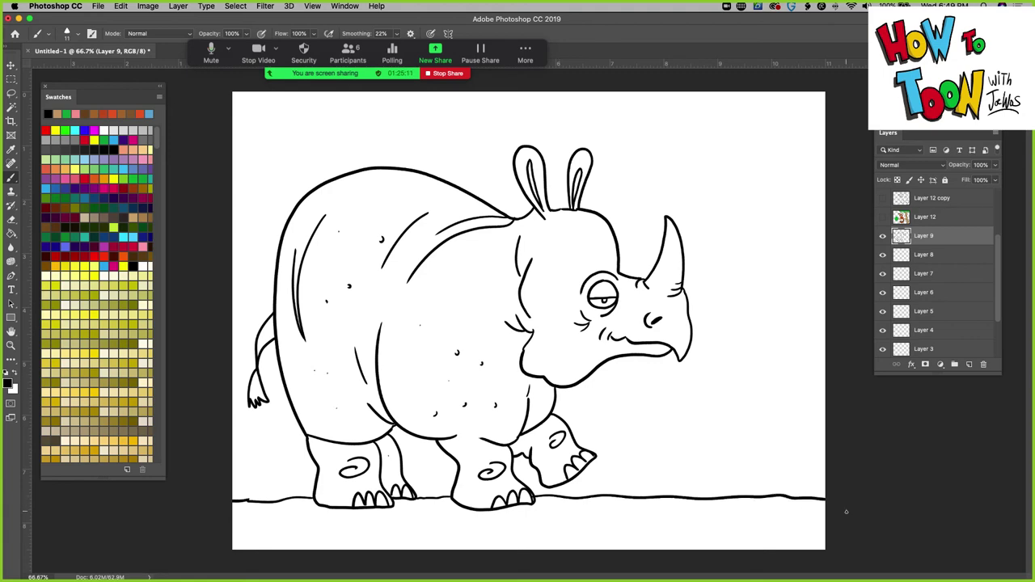
left_click(997, 138)
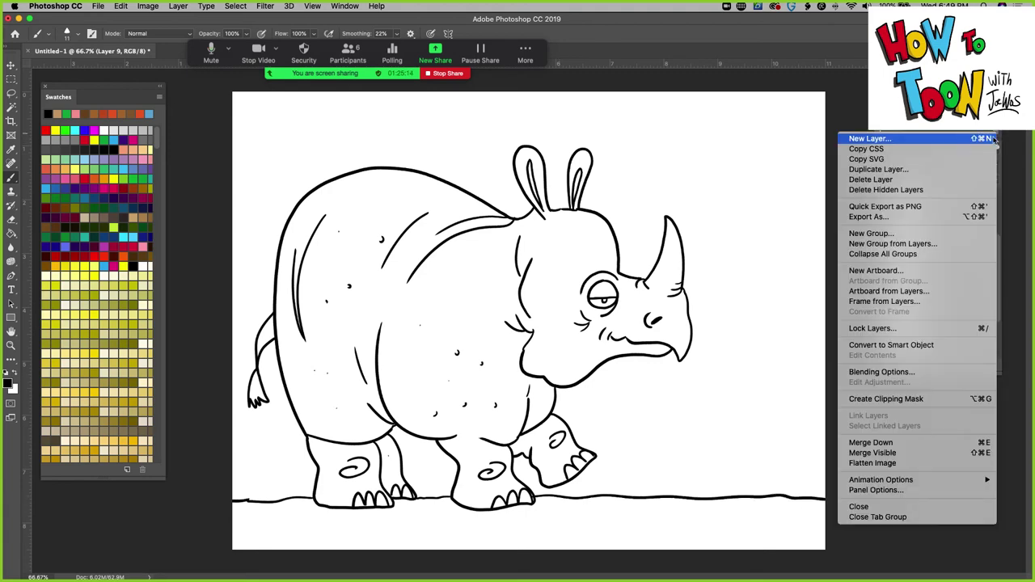
Duplicate Layer 9 as 'Layer 9 copy', then reselect the original Layer 9.
left_click(885, 169)
left_click(950, 302)
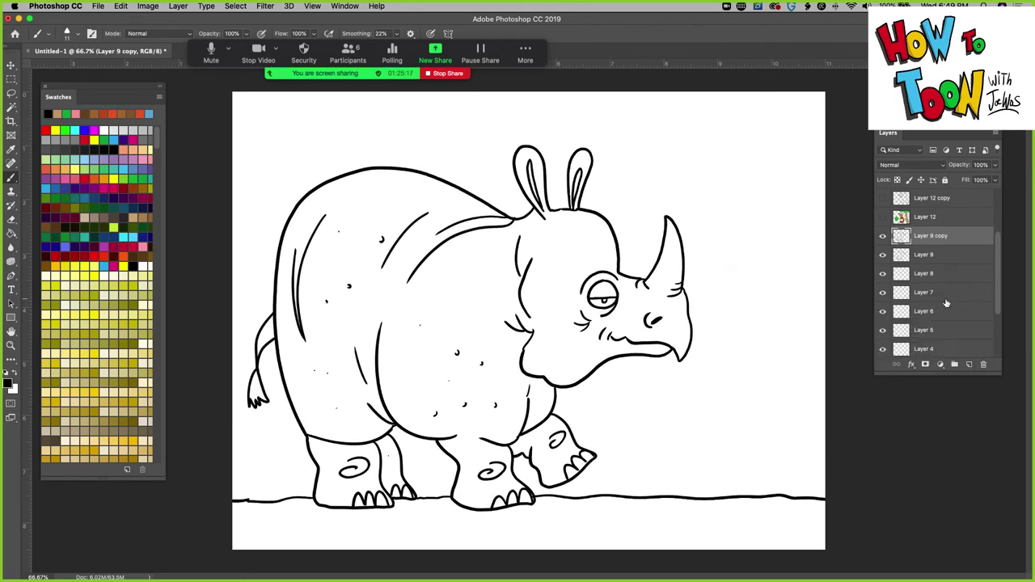
left_click(924, 255)
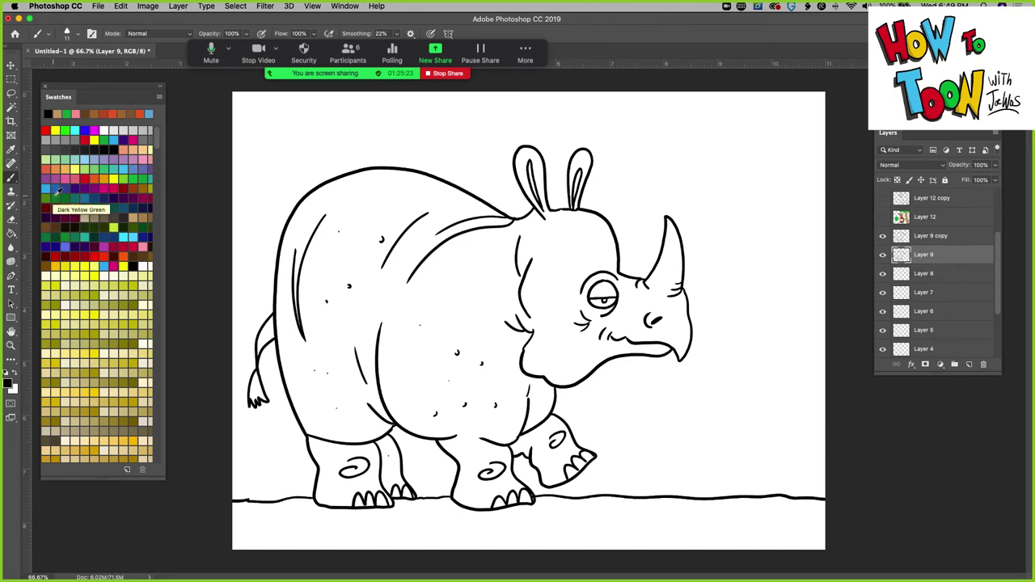
Set the paint colour to light grey #bdc6c6 and shade beside the eye and along the horn base.
left_click(79, 159)
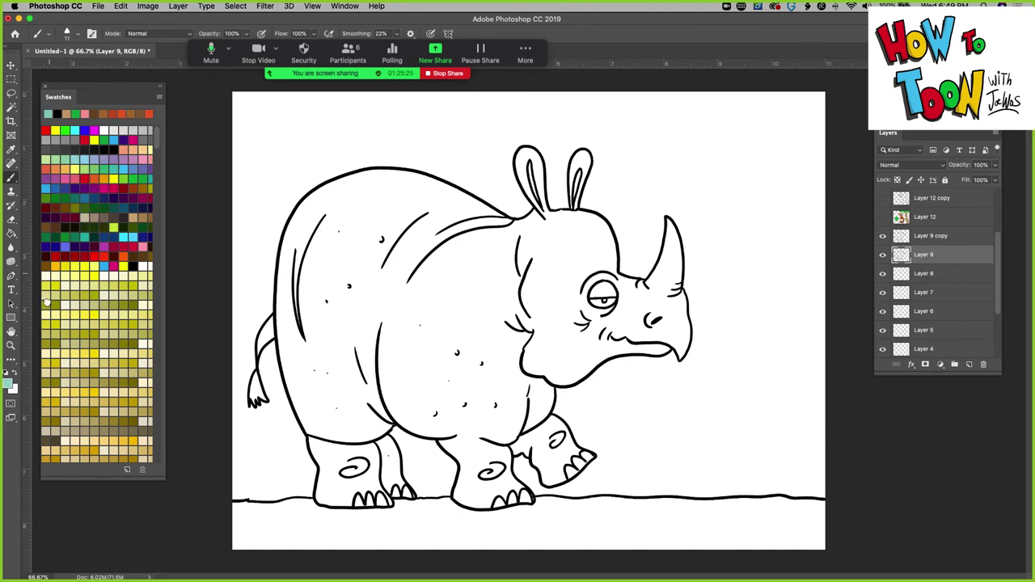
left_click(12, 385)
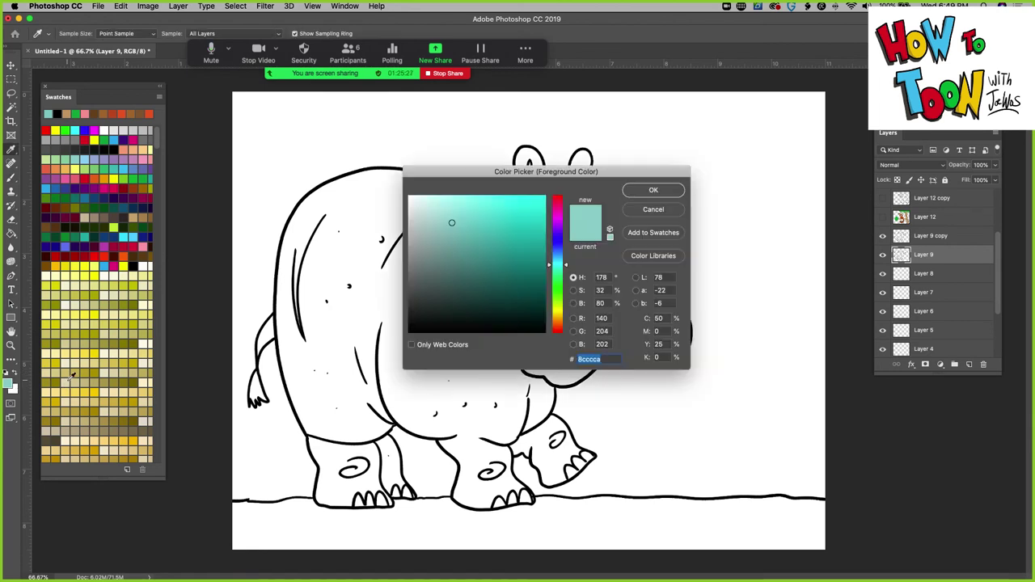
left_click_drag(417, 241, 414, 223)
left_click(631, 193)
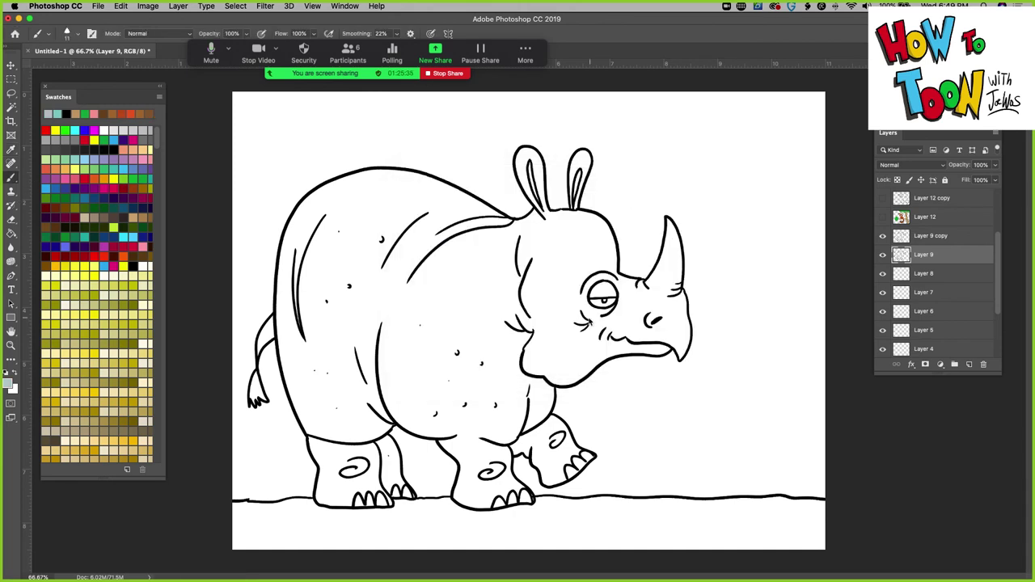
left_click_drag(597, 319, 579, 296)
left_click_drag(647, 283, 674, 298)
Paint Bucket the rhino's body light grey, then choose a darker grey colour.
key("g")
left_click(327, 347)
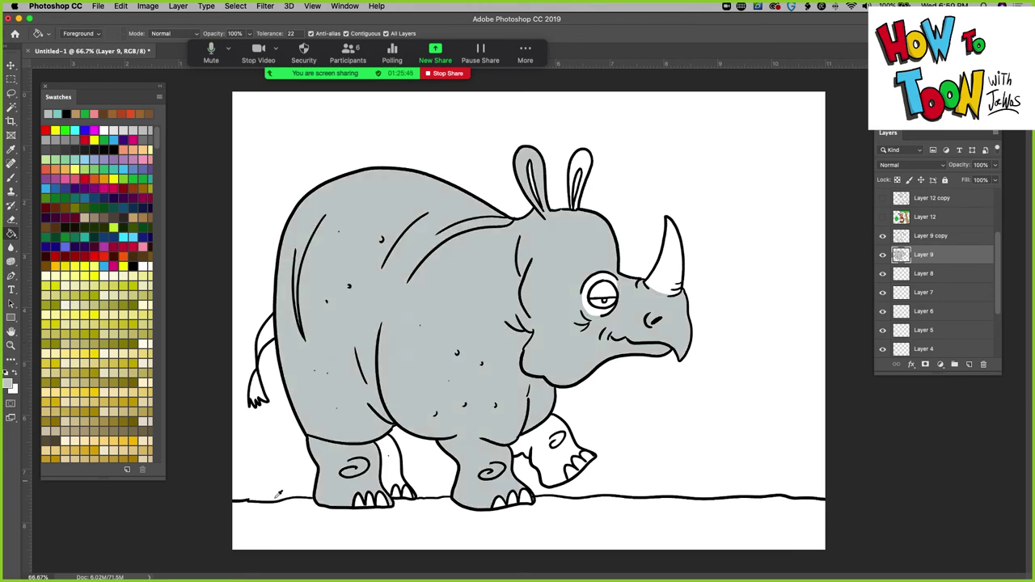
left_click(11, 385)
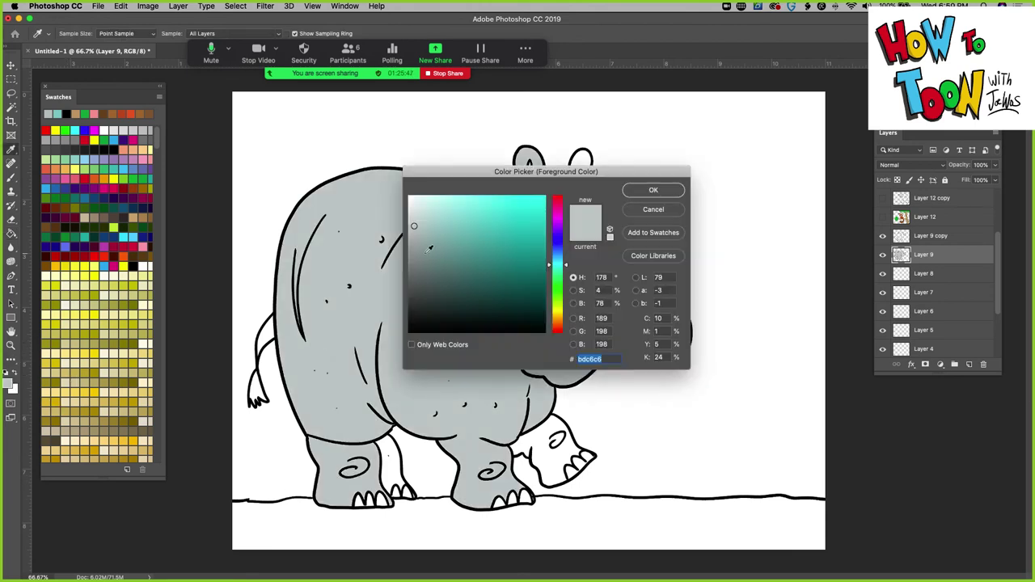
left_click(418, 246)
key("Return")
Fill the raised foot, back leg, horn, eye patch and right ear with darker grey.
key("g")
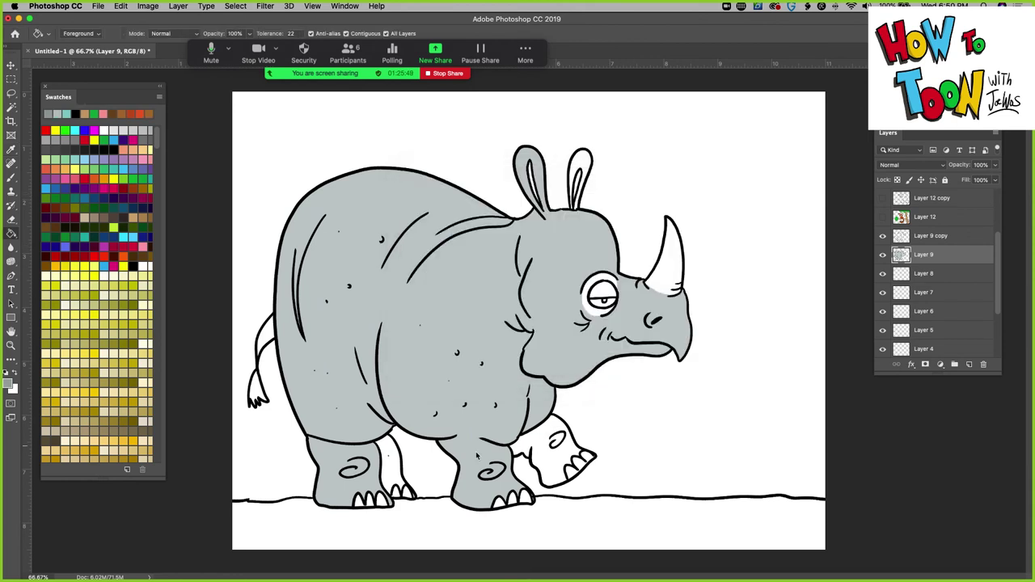
left_click(537, 445)
left_click(389, 486)
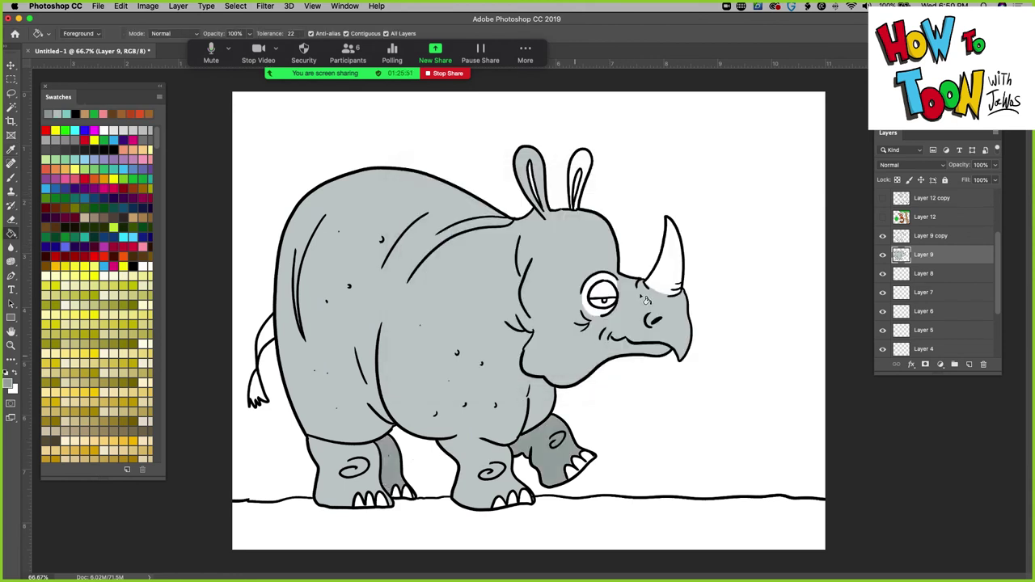
left_click(669, 278)
left_click(592, 316)
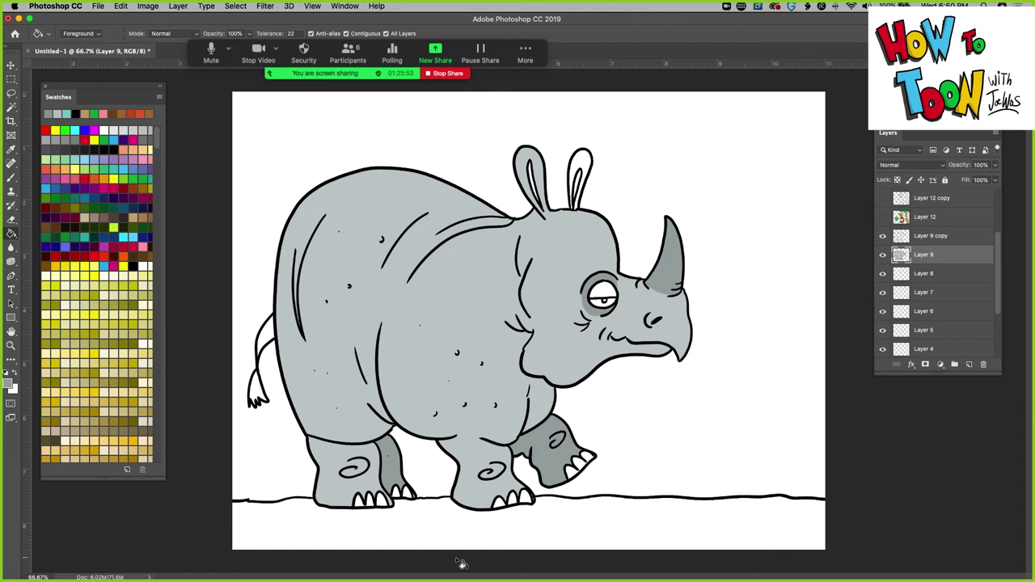
left_click(585, 171)
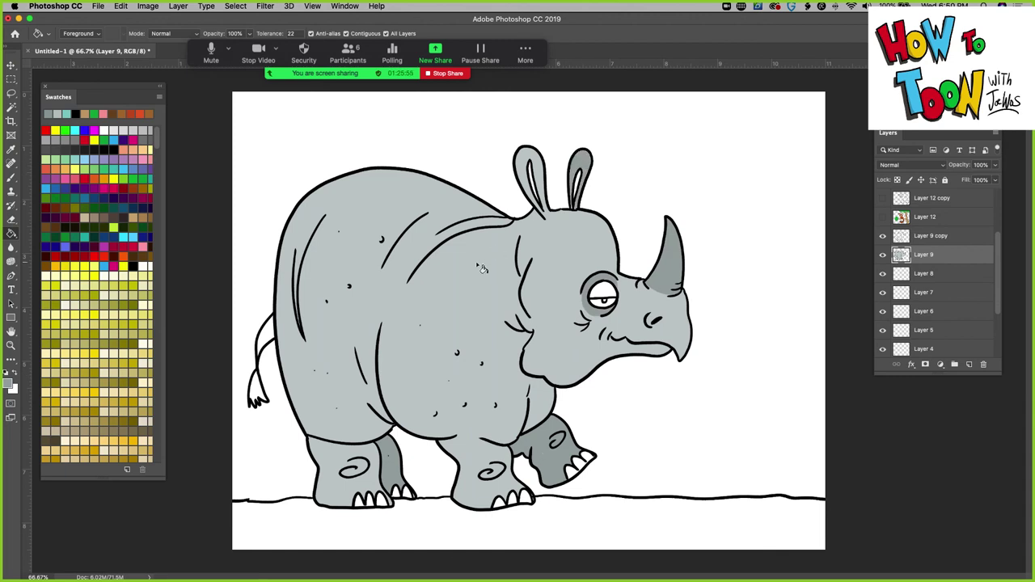
Fill both inner ears and the eyelid with pink.
left_click(148, 151)
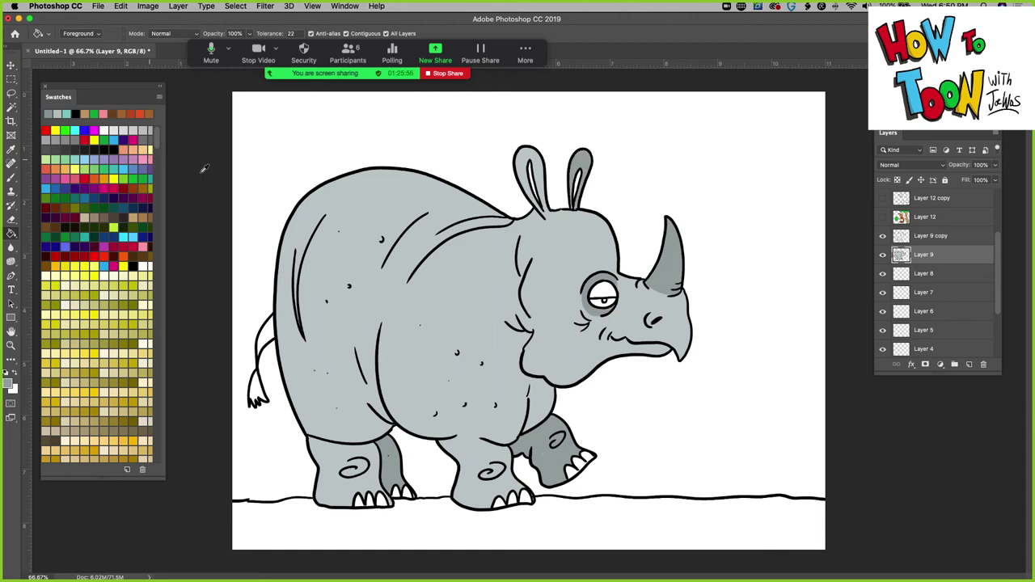
left_click(536, 185)
left_click(582, 189)
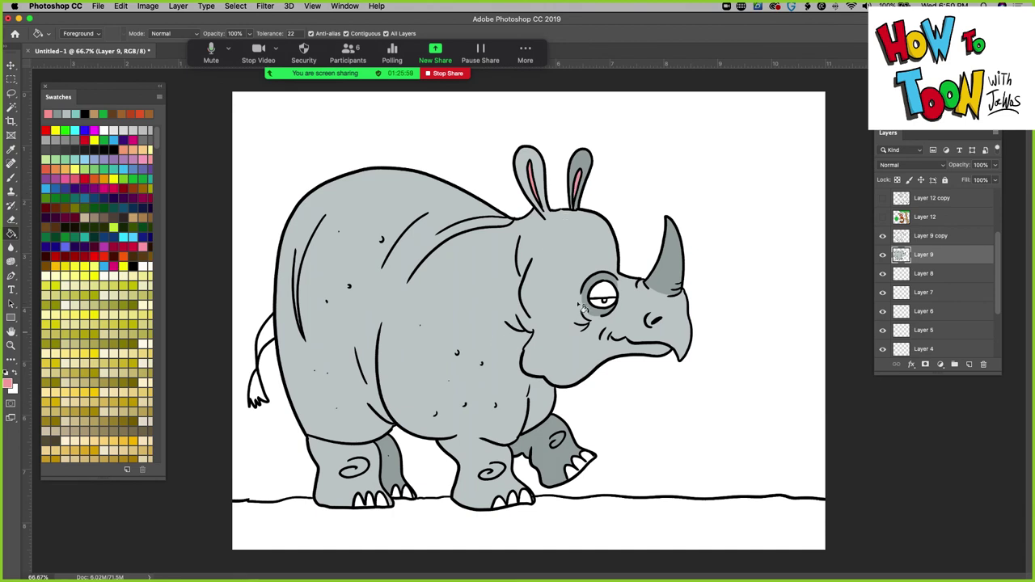
left_click(600, 289)
left_click(125, 129)
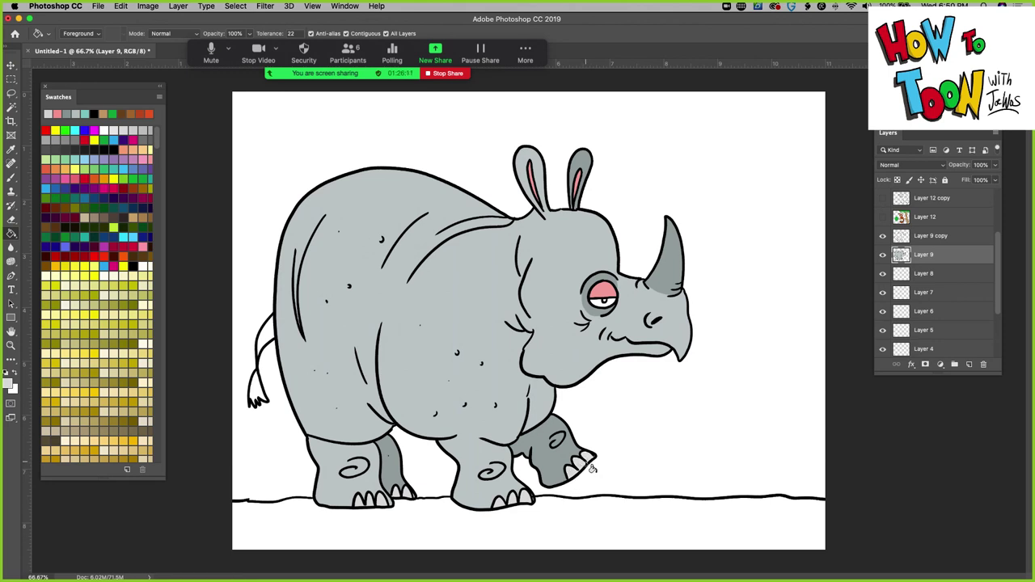
Set the colour to pale green #9bc46a and fill the ground below the line.
left_click(123, 179)
left_click(9, 381)
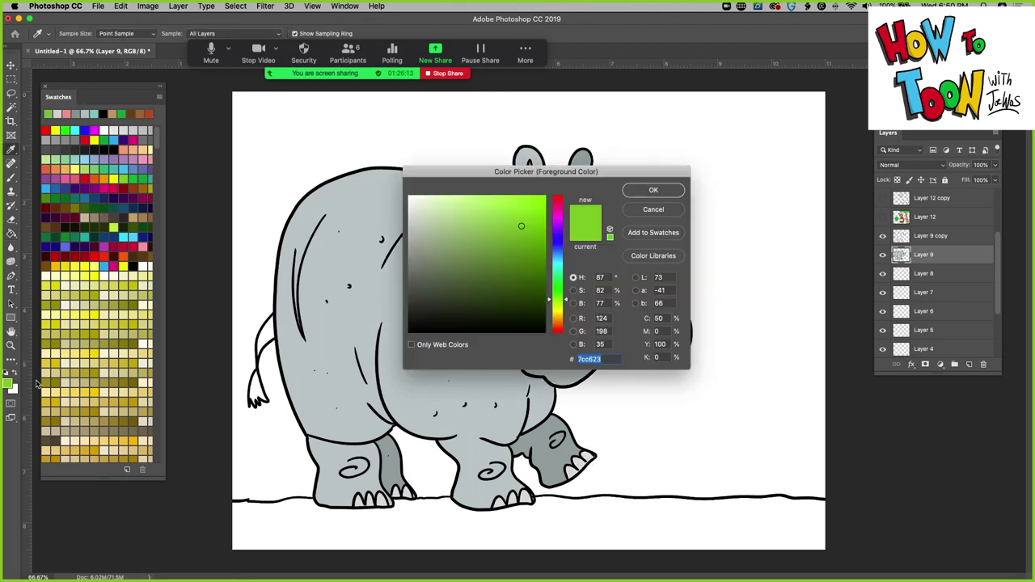
left_click_drag(459, 231, 471, 227)
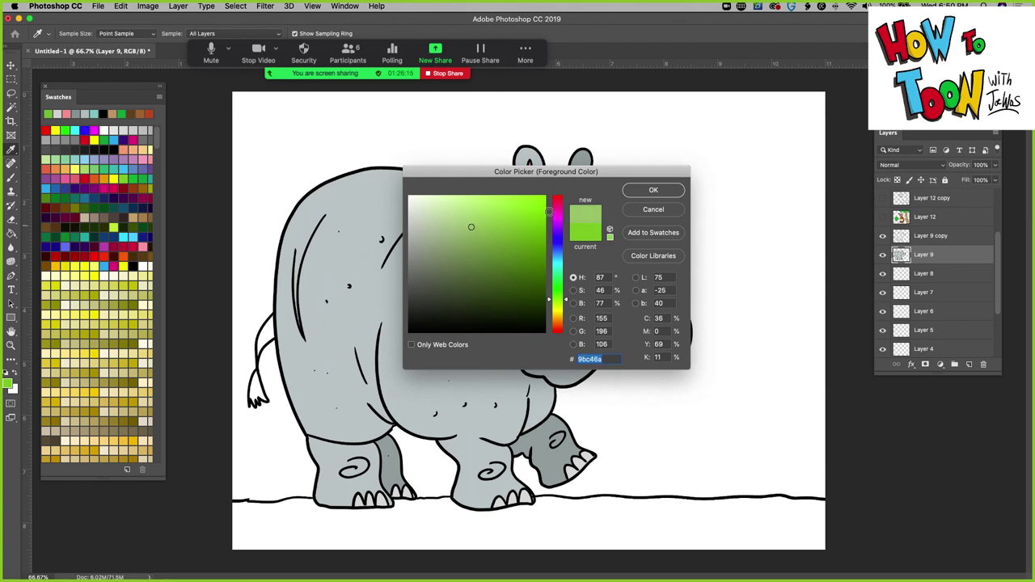
left_click(643, 192)
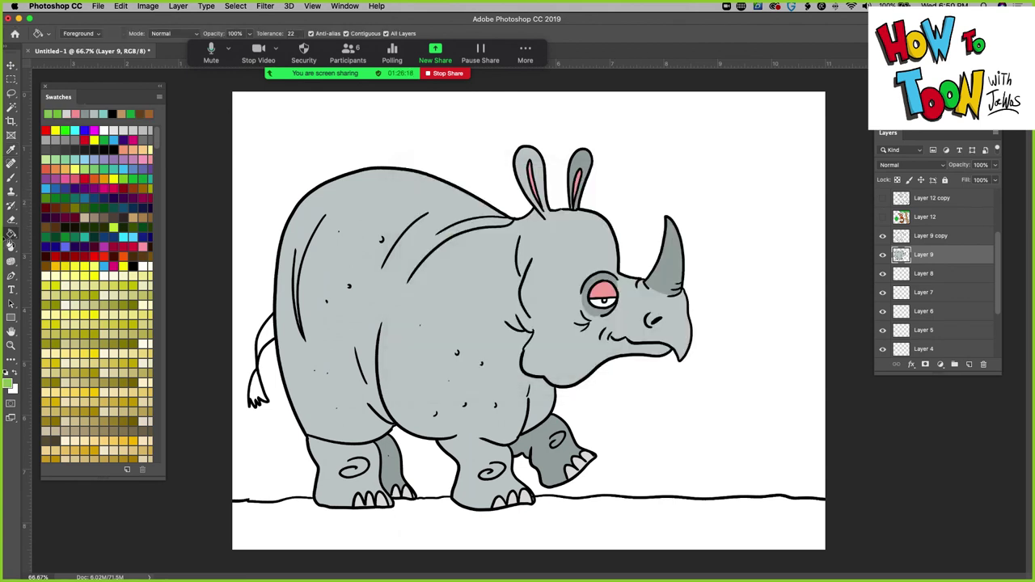
left_click(279, 529)
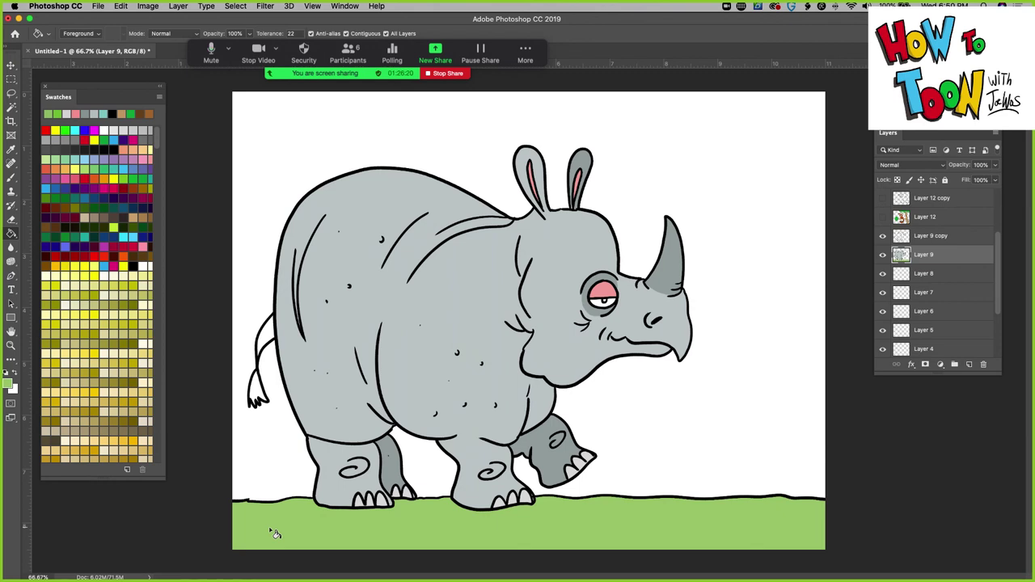
Fill the upper tail light grey and the tuft darker grey, then reset the colour to black.
left_click(146, 129)
left_click(267, 344)
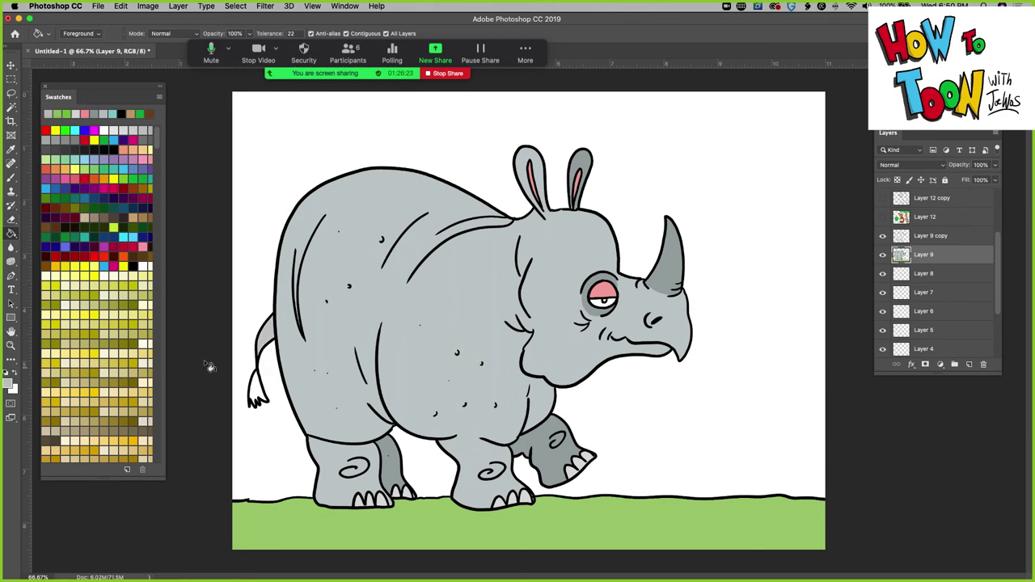
left_click(59, 141)
left_click(258, 393)
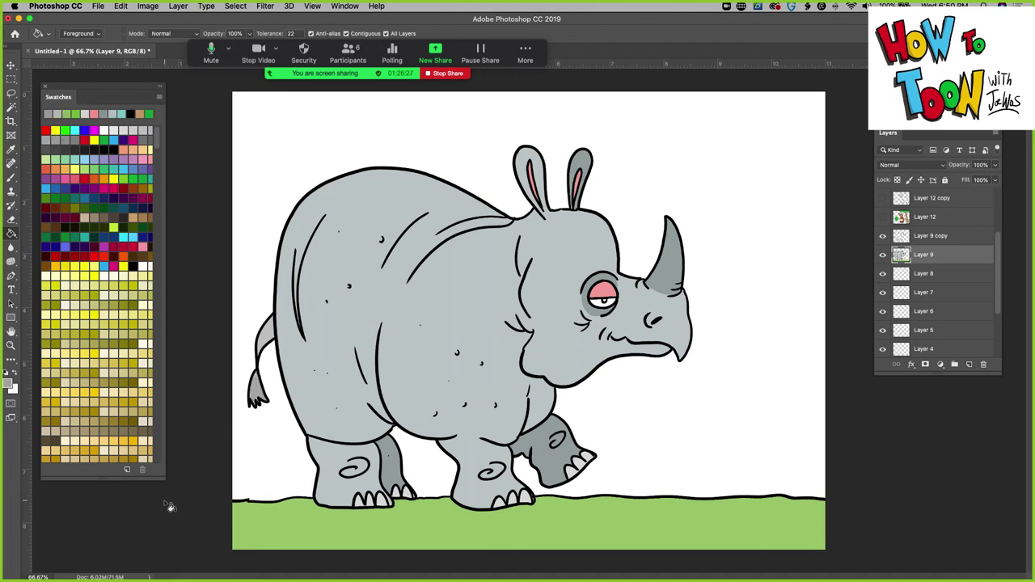
left_click(6, 375)
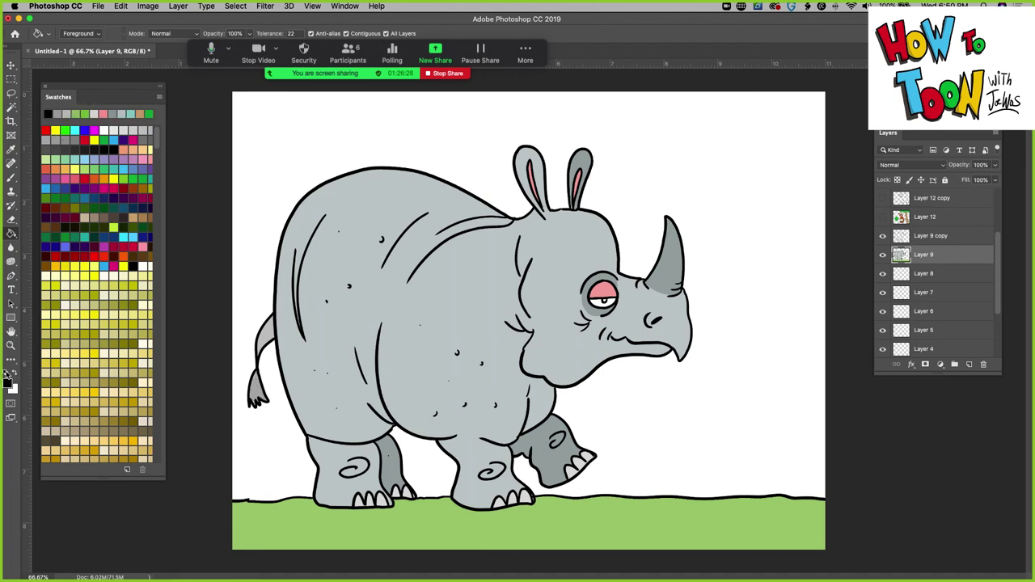
Sign the drawing in black with the Brush tool on the bottom-right green ground.
left_click(12, 177)
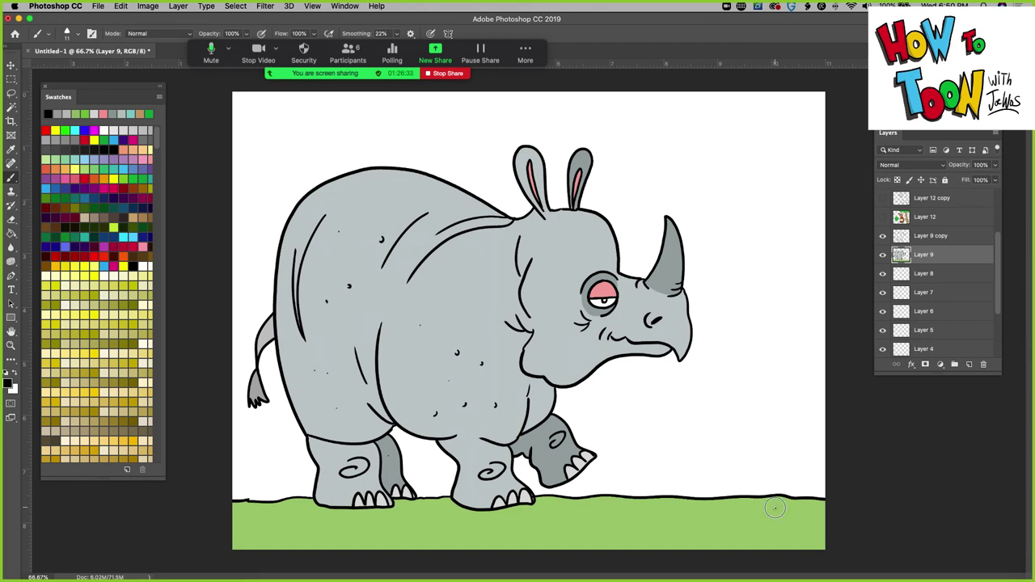
mouse_move(752, 515)
left_mouse_down()
mouse_move(775, 534)
mouse_move(791, 525)
left_mouse_up()
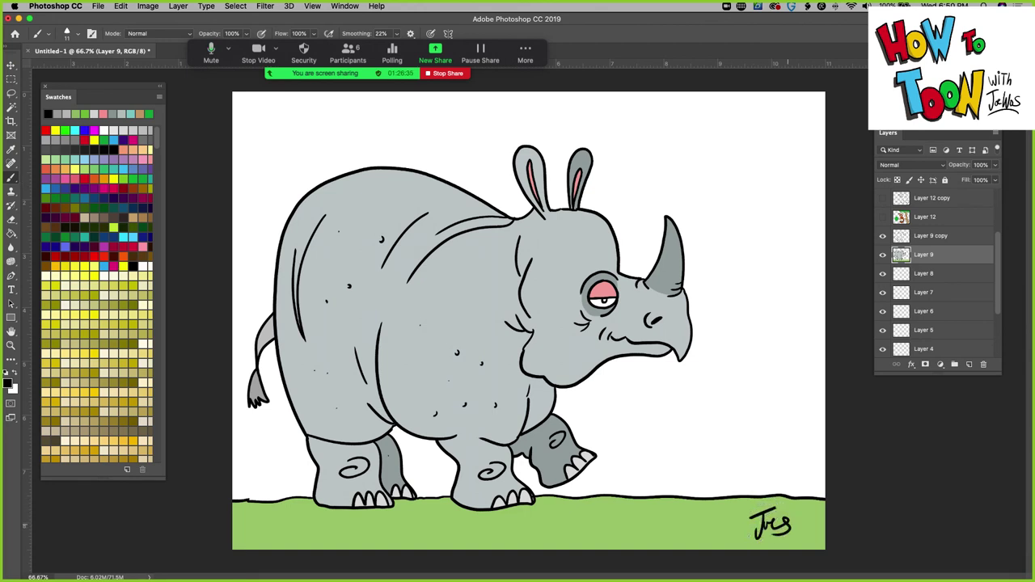